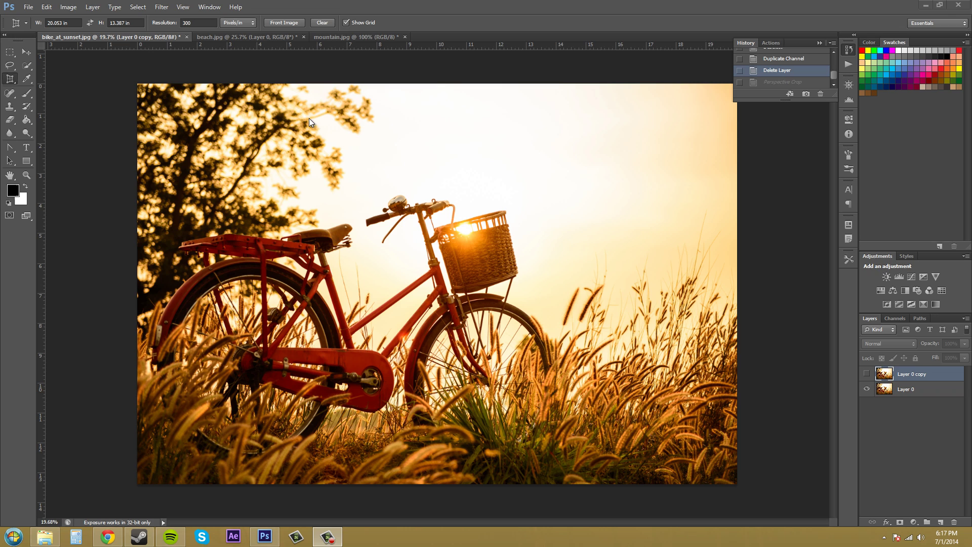
# - Draw a perspective crop box around the bicycle and tilt its corners to follow the scene
pyautogui.click(14, 78)
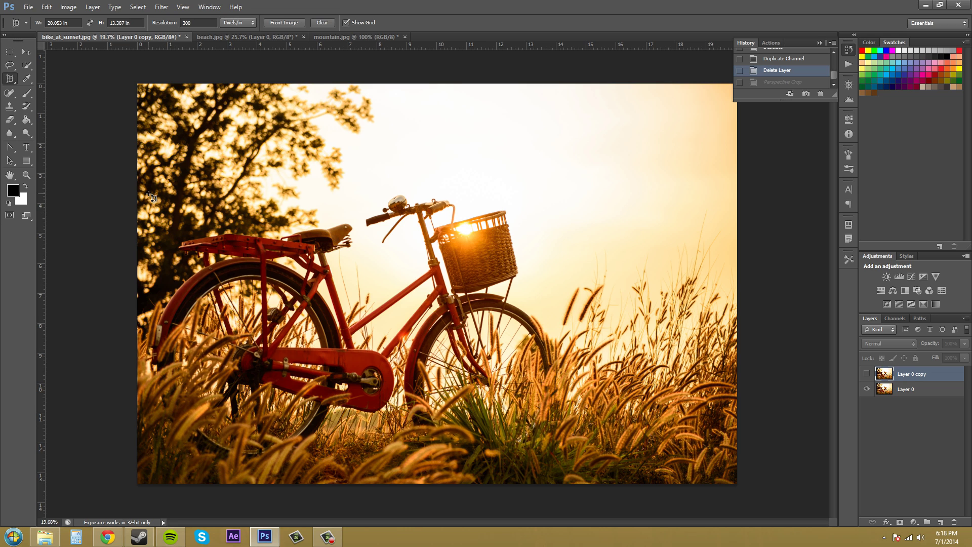
pyautogui.moveTo(148, 182); pyautogui.dragTo(567, 463)
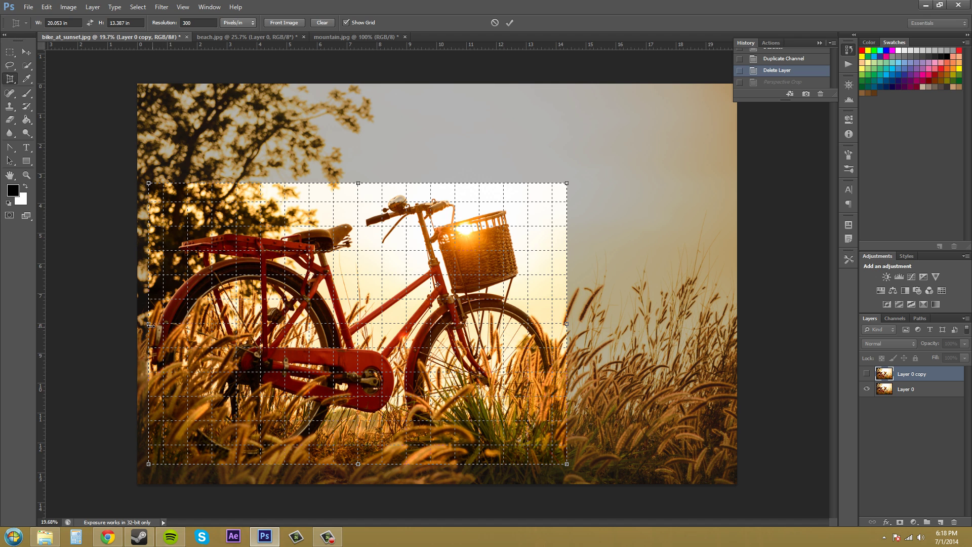
pyautogui.moveTo(148, 324); pyautogui.dragTo(147, 326)
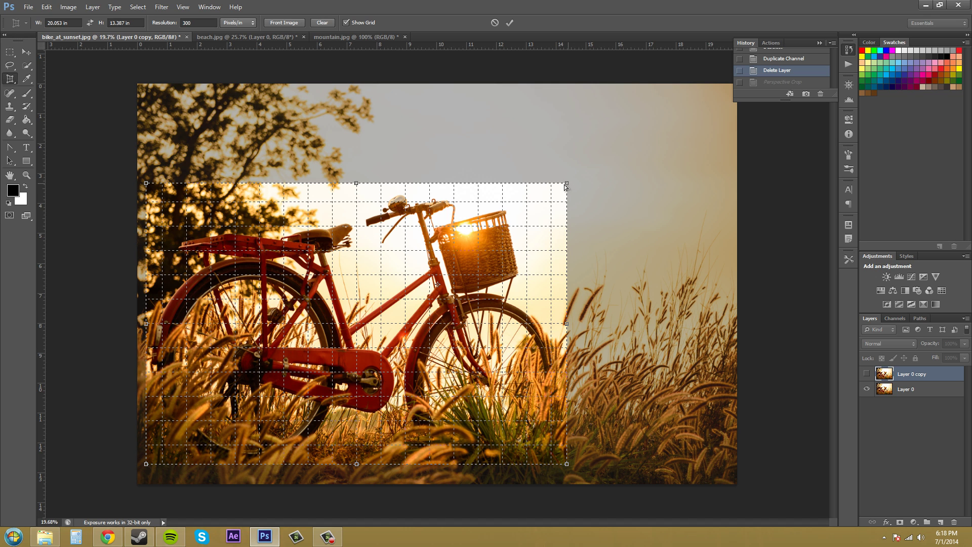
pyautogui.moveTo(567, 184)
pyautogui.mouseDown()
pyautogui.moveTo(557, 207)
pyautogui.moveTo(570, 208)
pyautogui.moveTo(568, 200)
pyautogui.mouseUp()
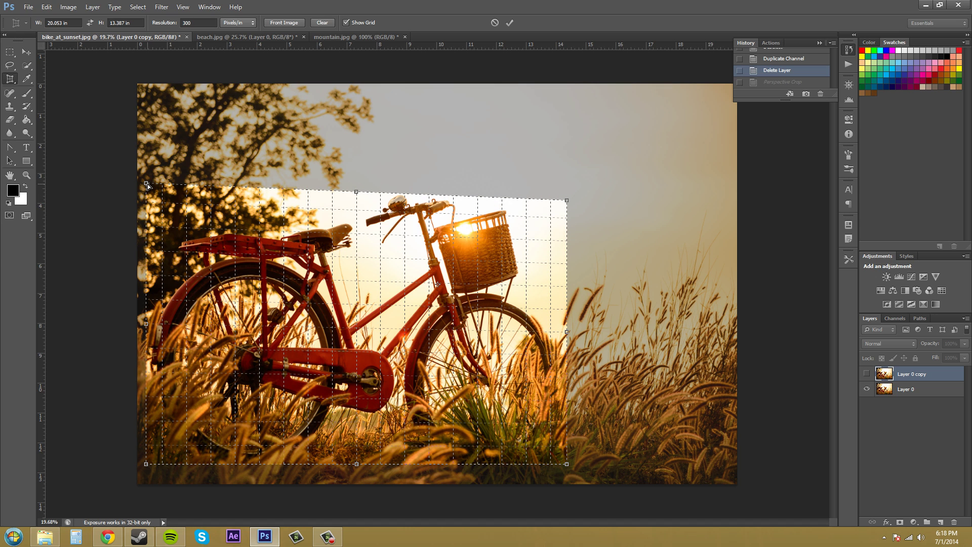
pyautogui.moveTo(148, 184); pyautogui.dragTo(147, 180)
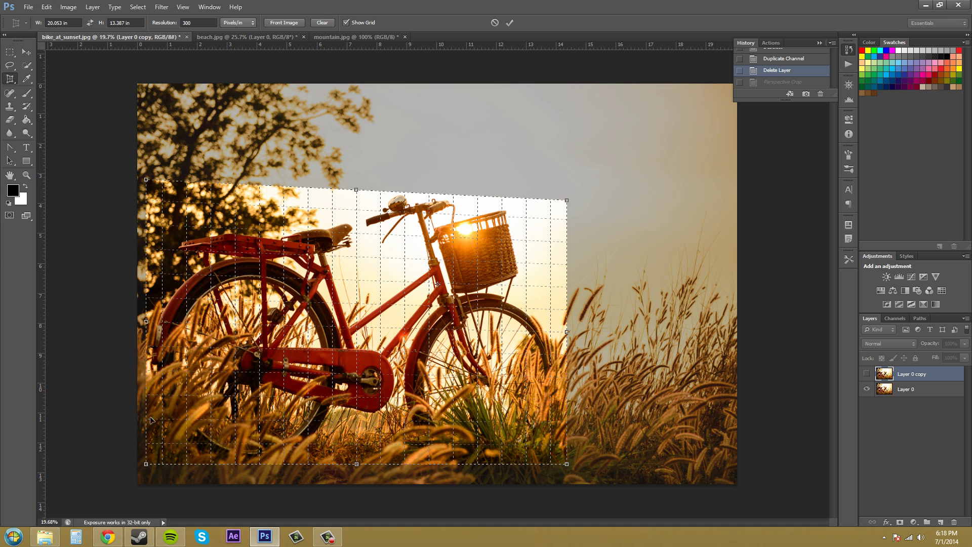
pyautogui.moveTo(147, 464); pyautogui.dragTo(150, 475)
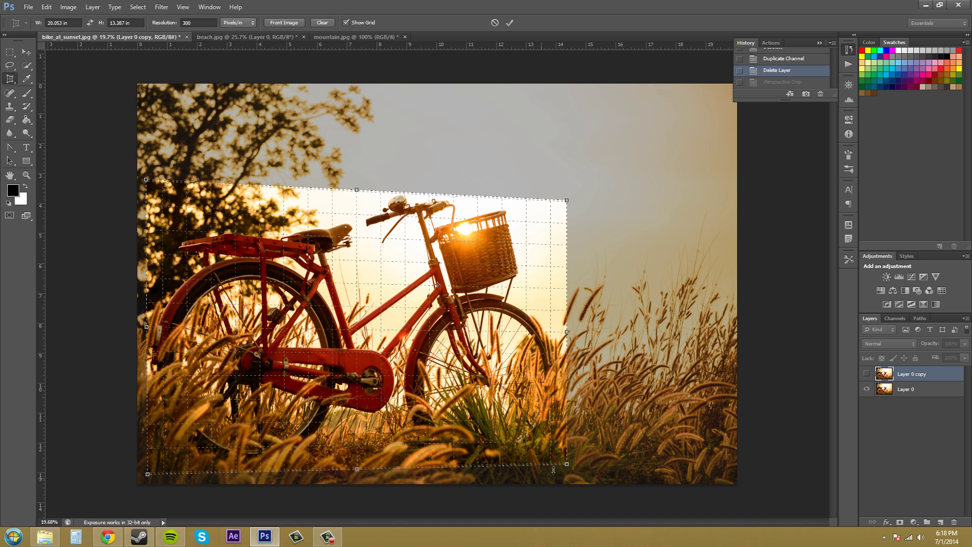
pyautogui.moveTo(569, 465); pyautogui.dragTo(572, 457)
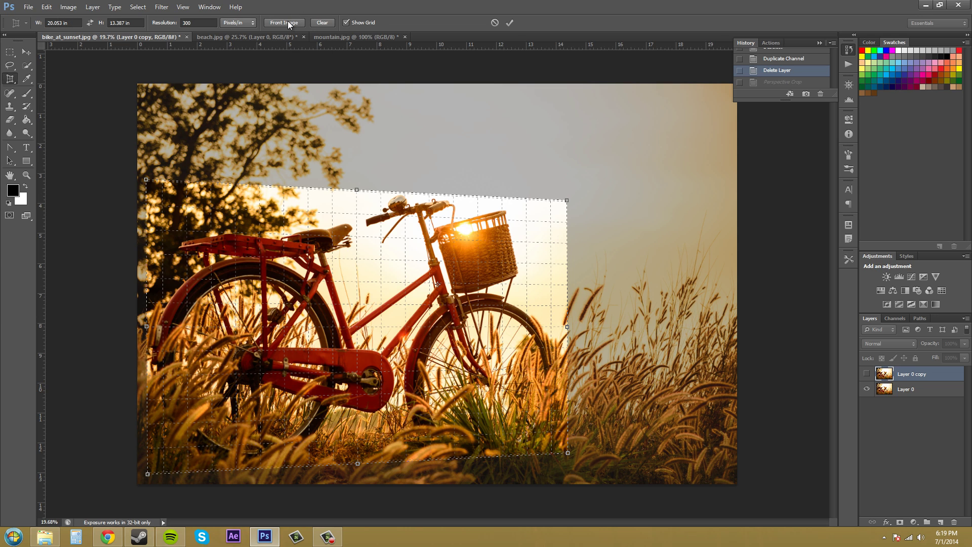
# - Clear the crop size presets, apply the bike perspective crop, then undo it
pyautogui.click(319, 23)
pyautogui.press('Return')
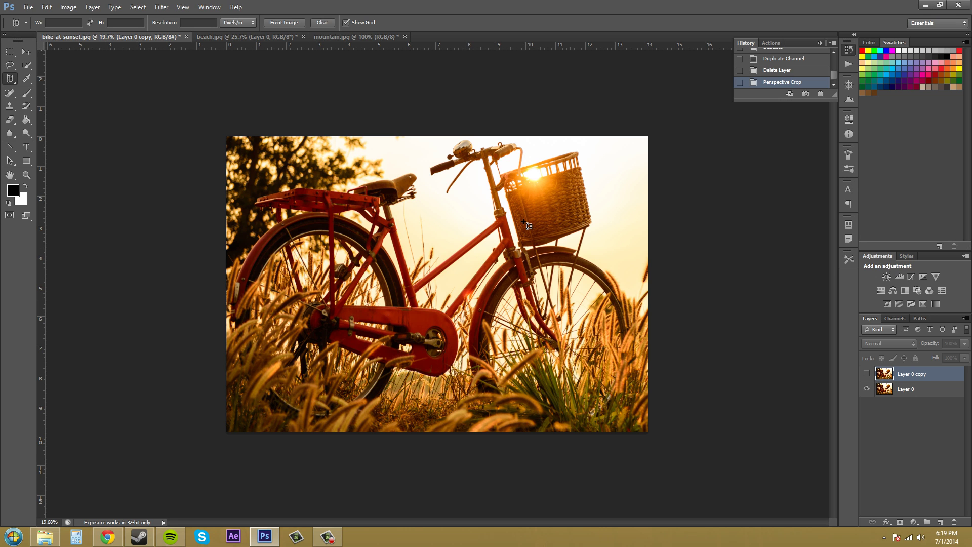
pyautogui.hotkey('ctrl', 'z')
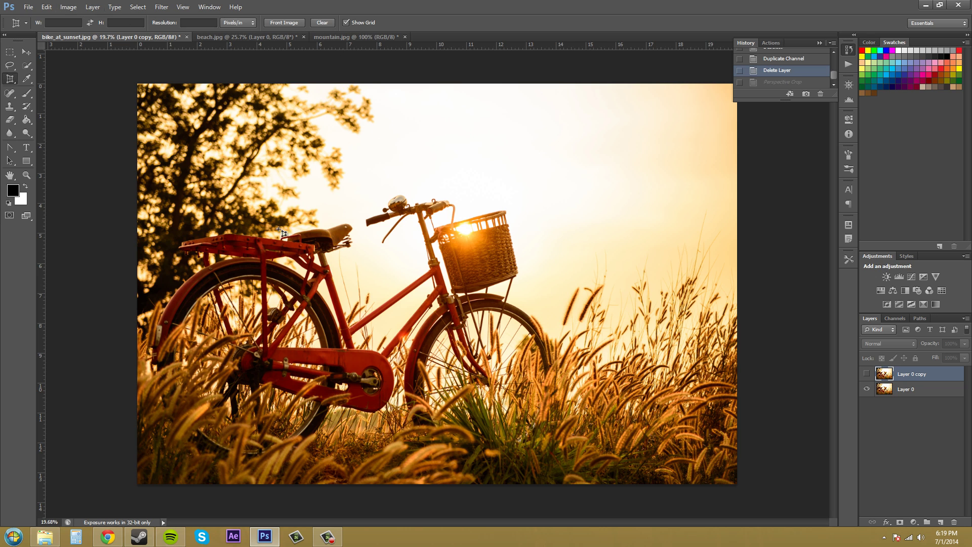
# - Redraw the tilted bike crop and apply it at Front Image size, 20.053 × 13.387 in, 300 ppi
pyautogui.moveTo(153, 180); pyautogui.dragTo(562, 467)
pyautogui.moveTo(562, 183); pyautogui.dragTo(557, 205)
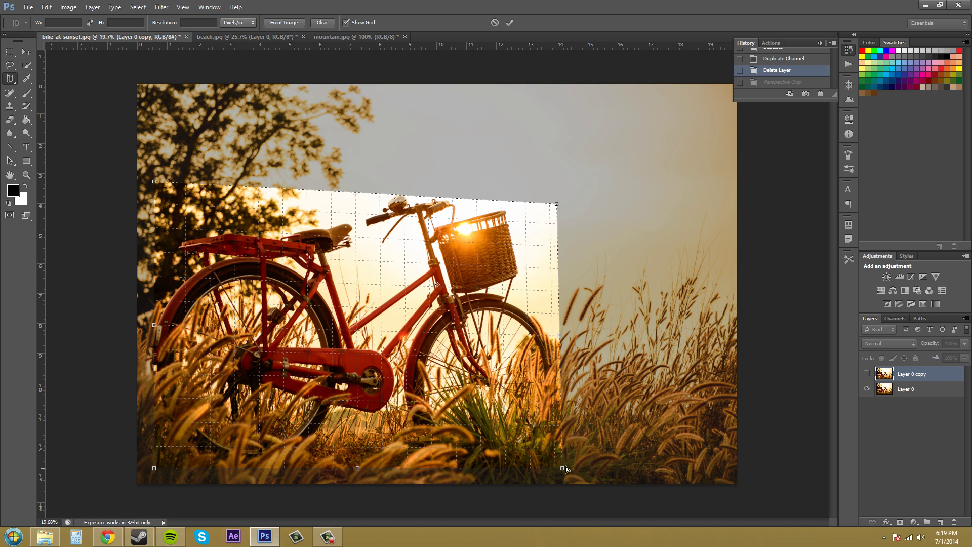
pyautogui.moveTo(567, 469); pyautogui.dragTo(568, 444)
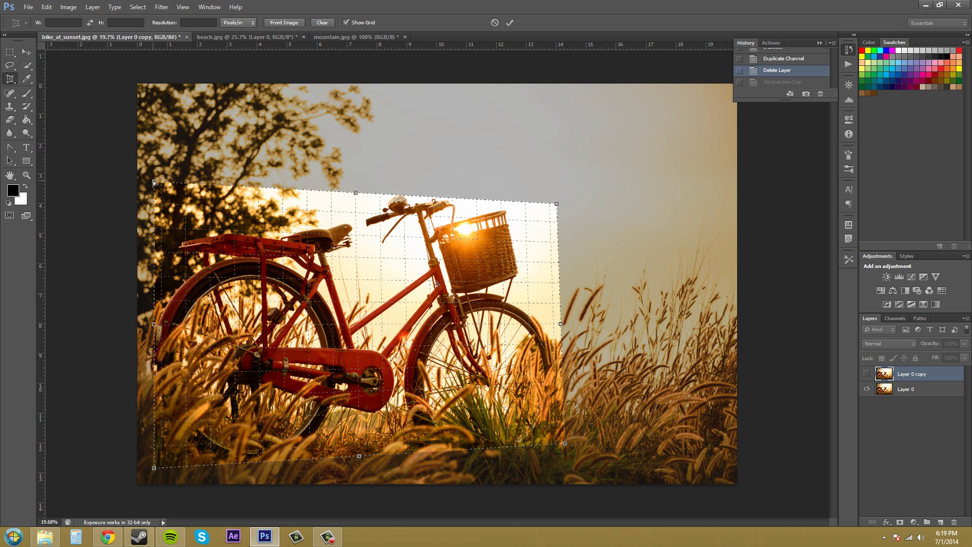
pyautogui.moveTo(153, 180); pyautogui.dragTo(154, 168)
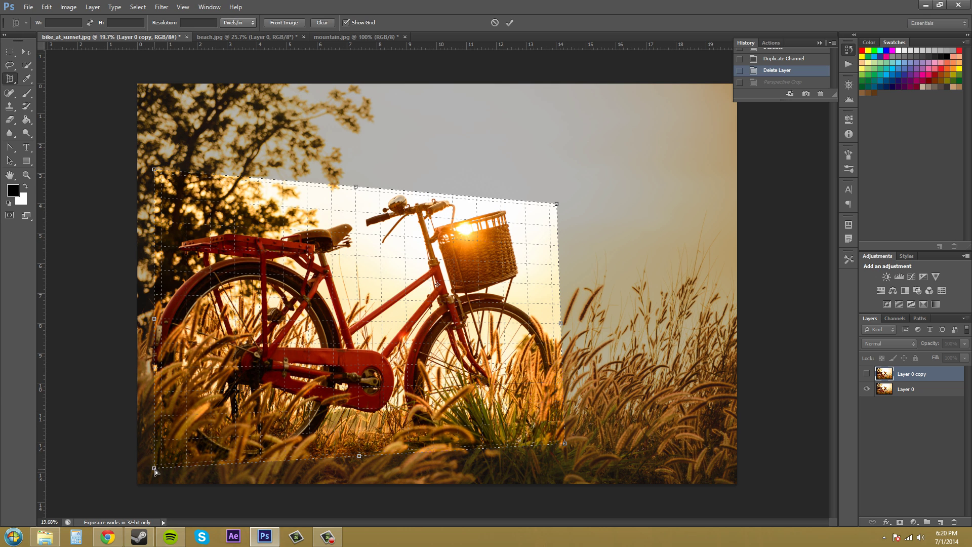
pyautogui.moveTo(154, 469); pyautogui.dragTo(152, 483)
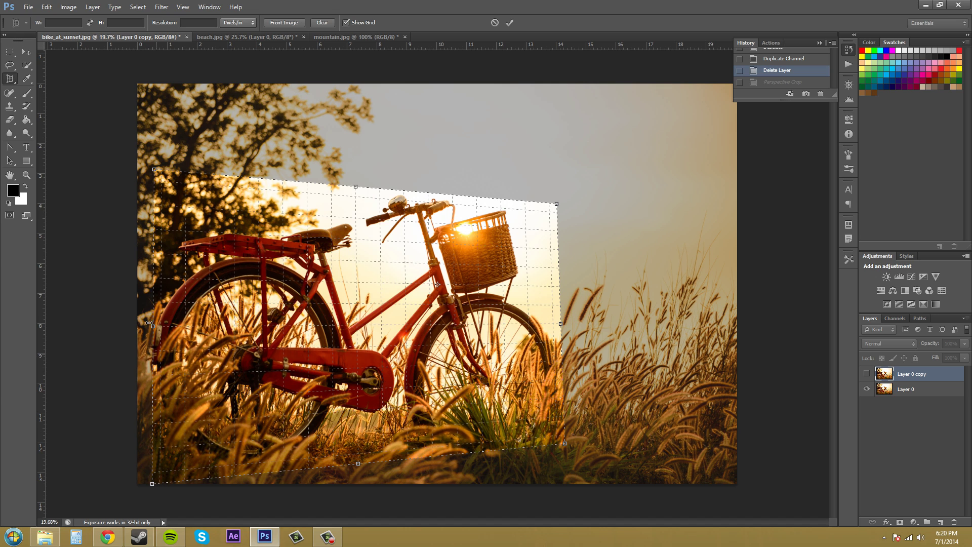
pyautogui.moveTo(150, 322); pyautogui.dragTo(145, 324)
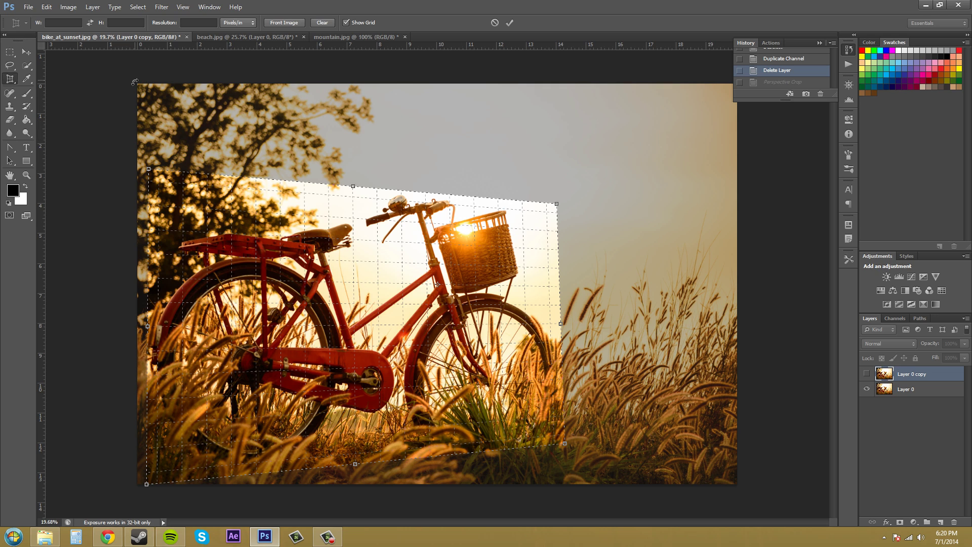
pyautogui.click(278, 23)
pyautogui.click(511, 22)
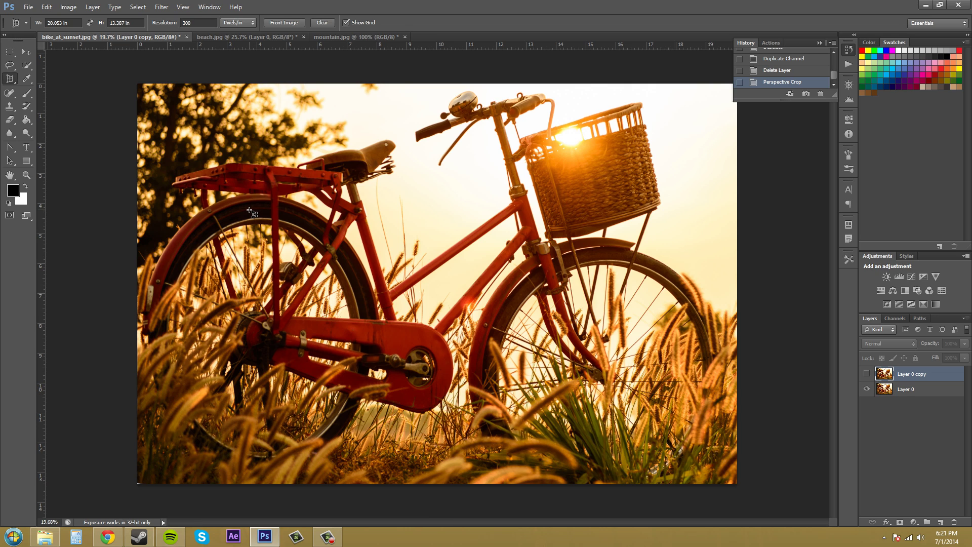
# - Clear the perspective crop's width, height and resolution fields
pyautogui.click(323, 22)
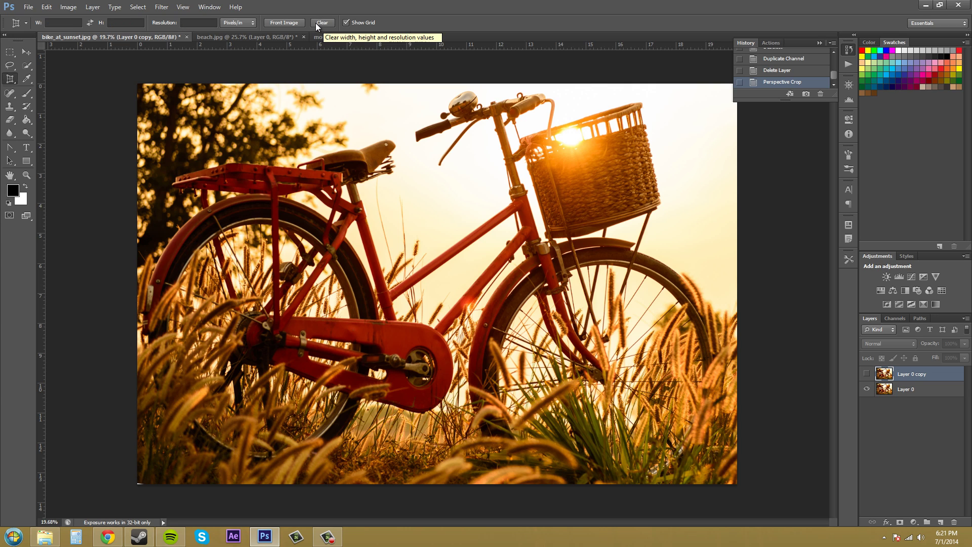
# - On beach.jpg, crop around the lifeguard tower with top corners tapered inward, and apply it
pyautogui.click(212, 38)
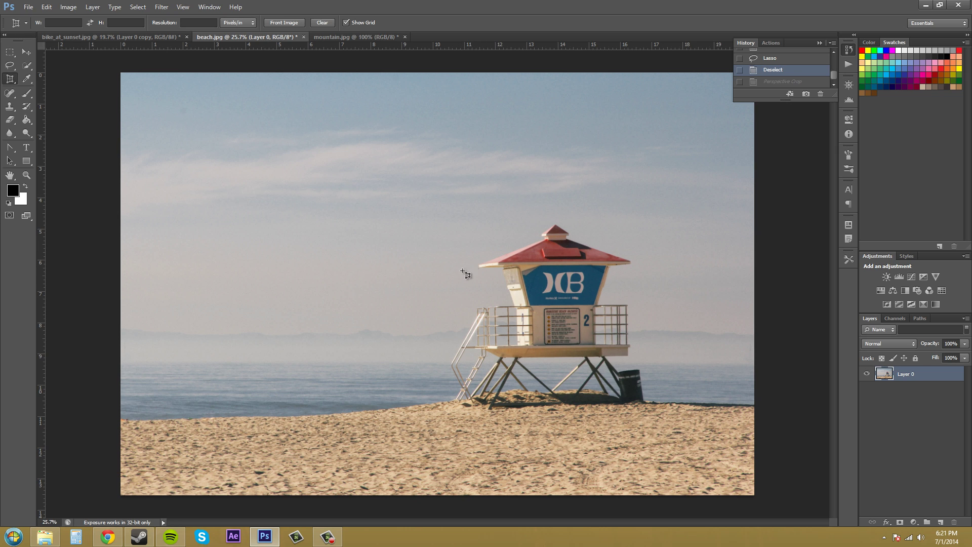
pyautogui.moveTo(426, 221); pyautogui.dragTo(670, 411)
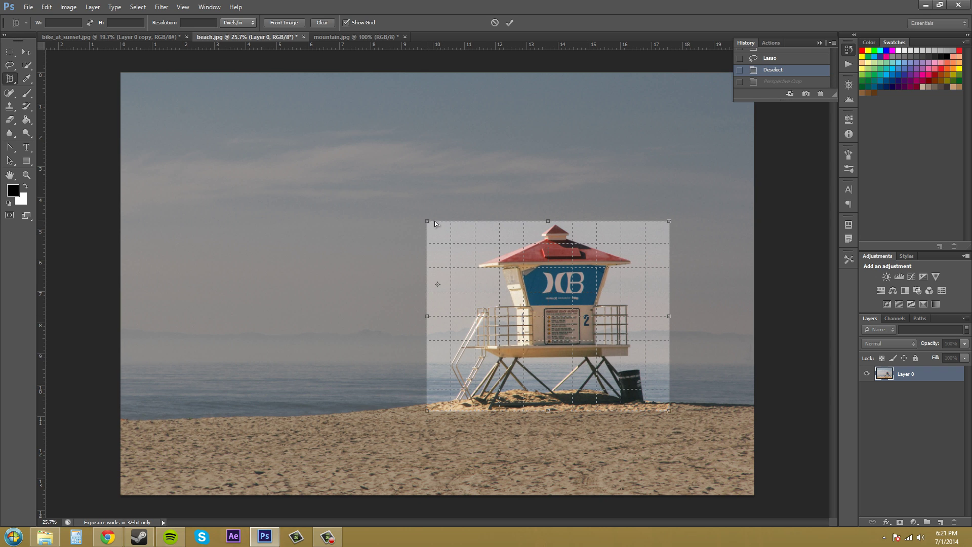
pyautogui.moveTo(434, 221); pyautogui.dragTo(463, 223)
pyautogui.moveTo(669, 222); pyautogui.dragTo(624, 223)
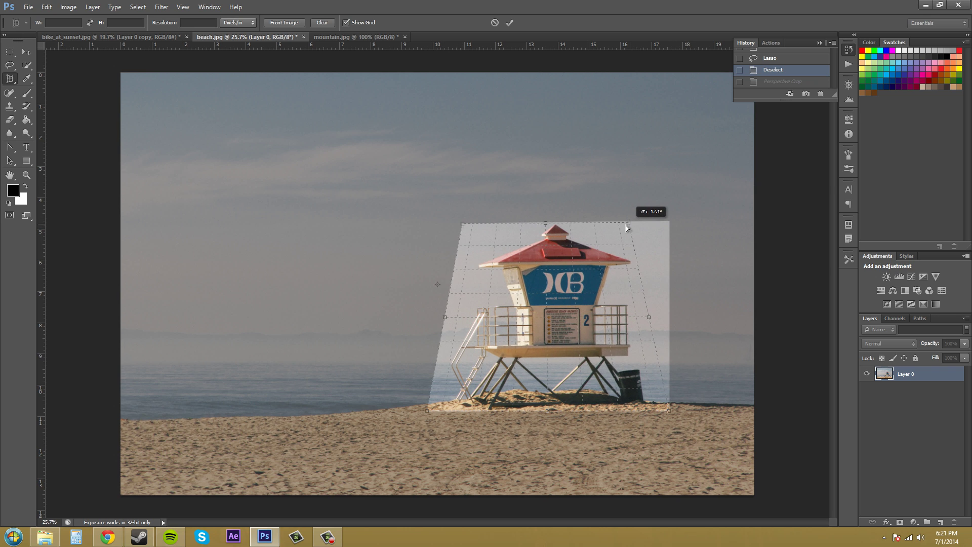
pyautogui.moveTo(464, 224); pyautogui.dragTo(474, 224)
pyautogui.moveTo(427, 415); pyautogui.dragTo(433, 408)
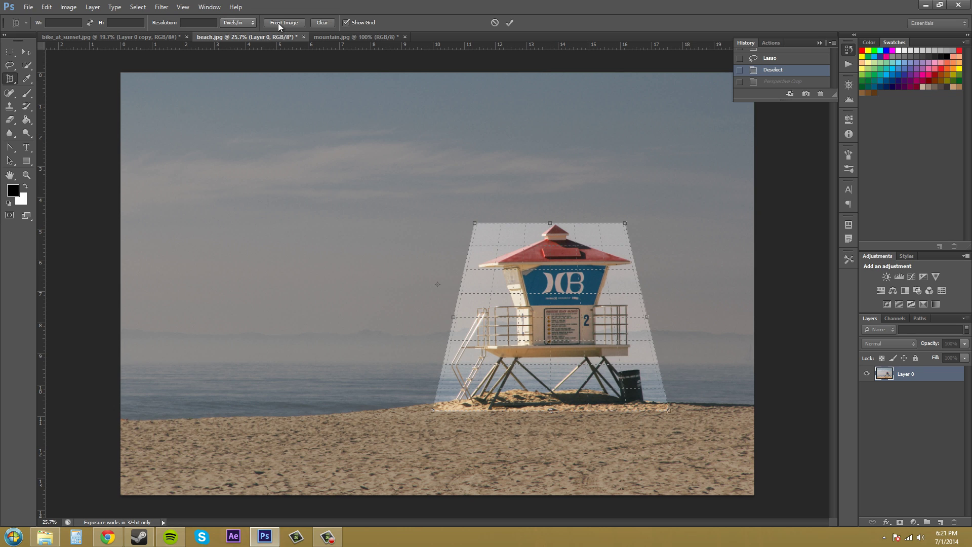
pyautogui.click(509, 23)
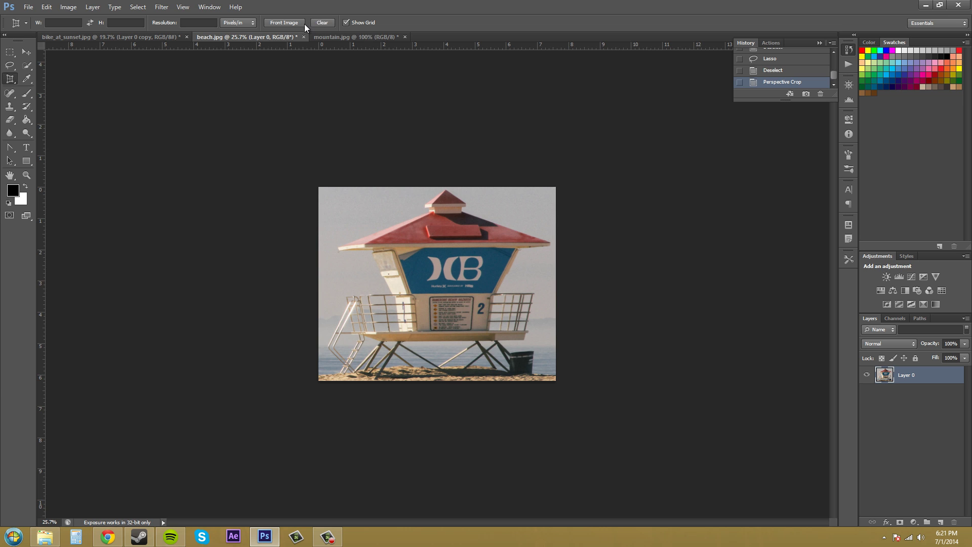
# - Undo, redraw the tapered tower crop, and apply it at Front Image size, 20.296 × 13.529 in, 240 ppi
pyautogui.hotkey('ctrl', 'z')
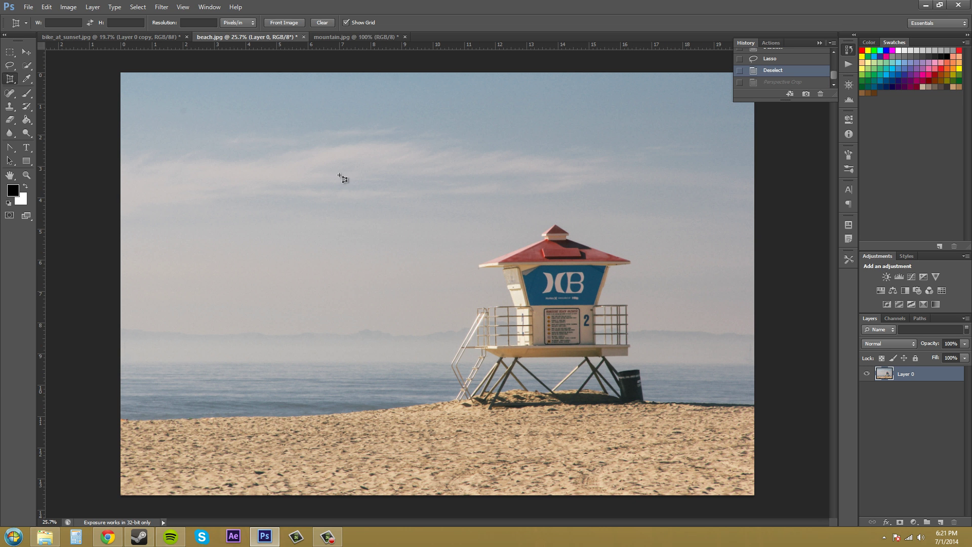
pyautogui.moveTo(452, 214); pyautogui.dragTo(654, 412)
pyautogui.moveTo(653, 215); pyautogui.dragTo(637, 218)
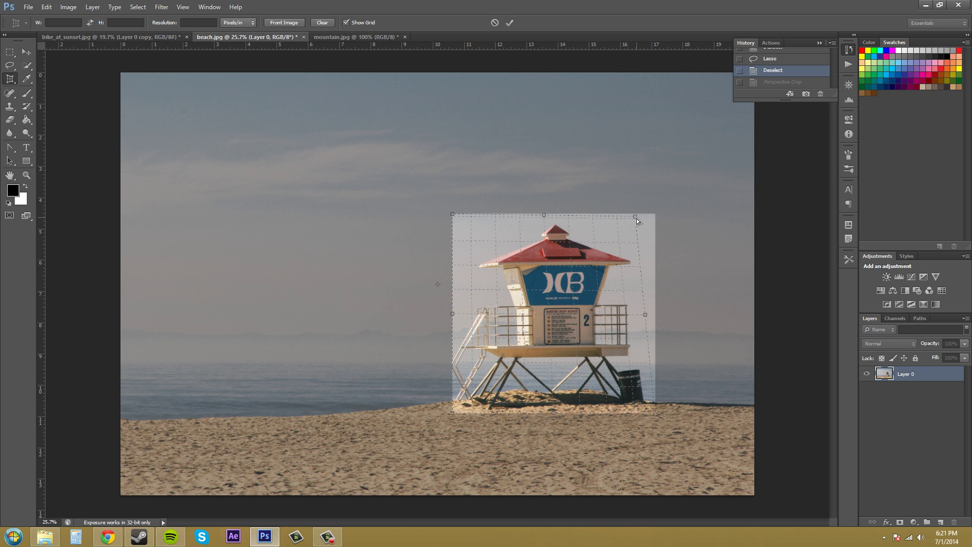
pyautogui.moveTo(452, 215); pyautogui.dragTo(478, 217)
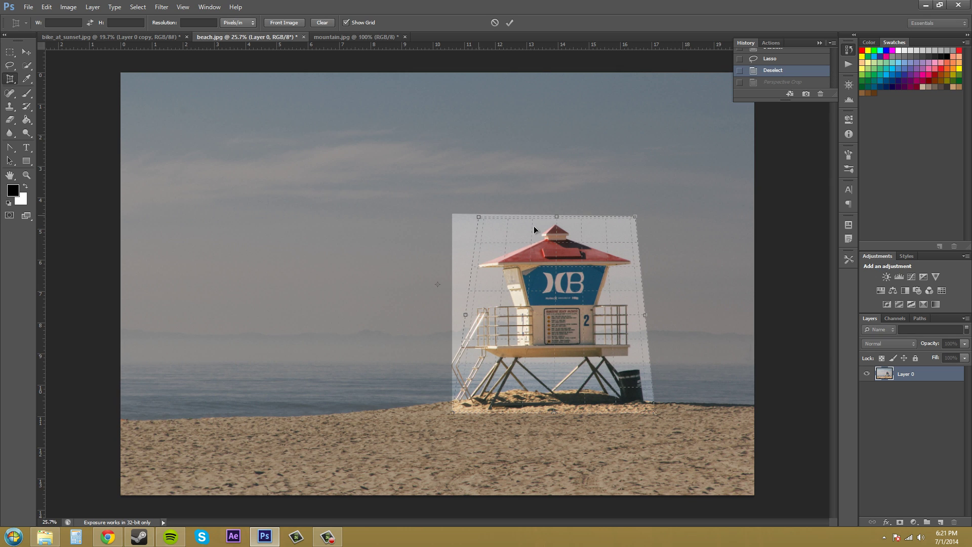
pyautogui.moveTo(629, 216); pyautogui.dragTo(628, 217)
pyautogui.moveTo(654, 413); pyautogui.dragTo(663, 410)
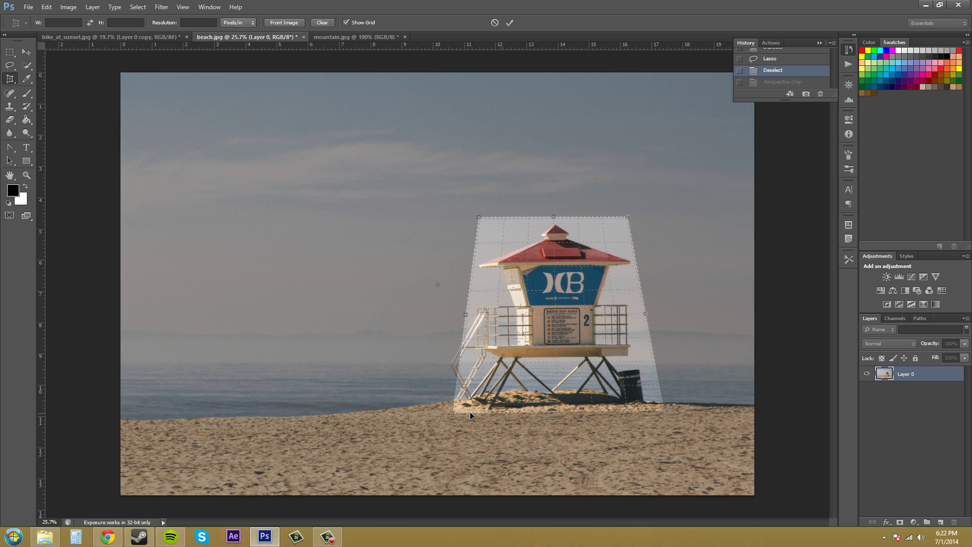
pyautogui.moveTo(457, 416); pyautogui.dragTo(440, 414)
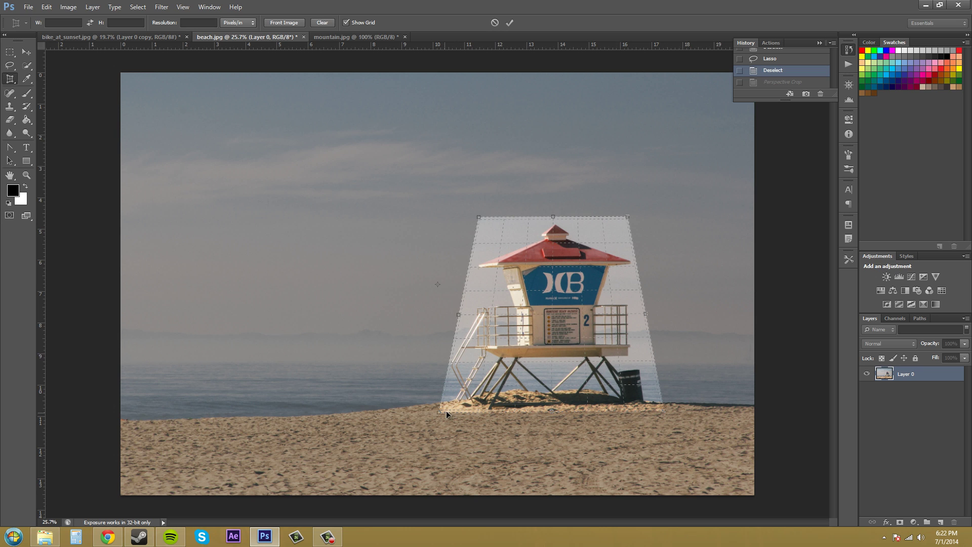
pyautogui.click(282, 23)
pyautogui.click(508, 20)
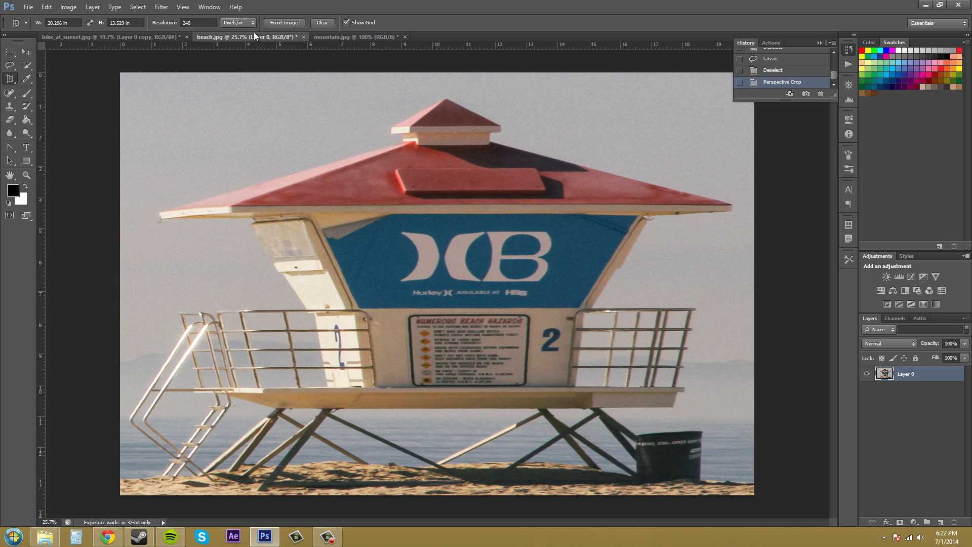
# - Clear the output size fields, undo the tower crop, and draw a fresh rectangular crop box around it
pyautogui.click(320, 23)
pyautogui.hotkey('ctrl', 'z')
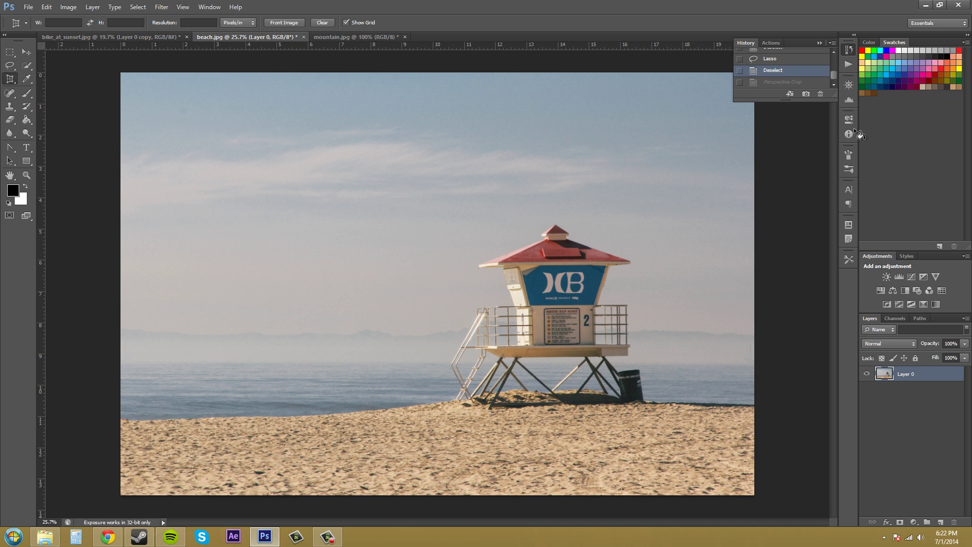
pyautogui.moveTo(428, 211); pyautogui.dragTo(680, 418)
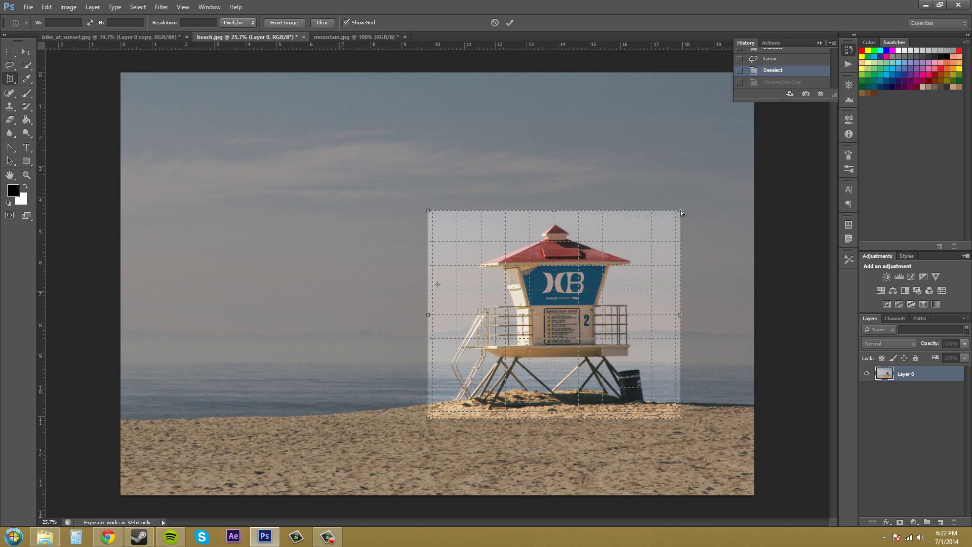
# - Stretch the crop's top-right and bottom-right corners outward and turn on Show Grid
pyautogui.moveTo(681, 211); pyautogui.dragTo(679, 159)
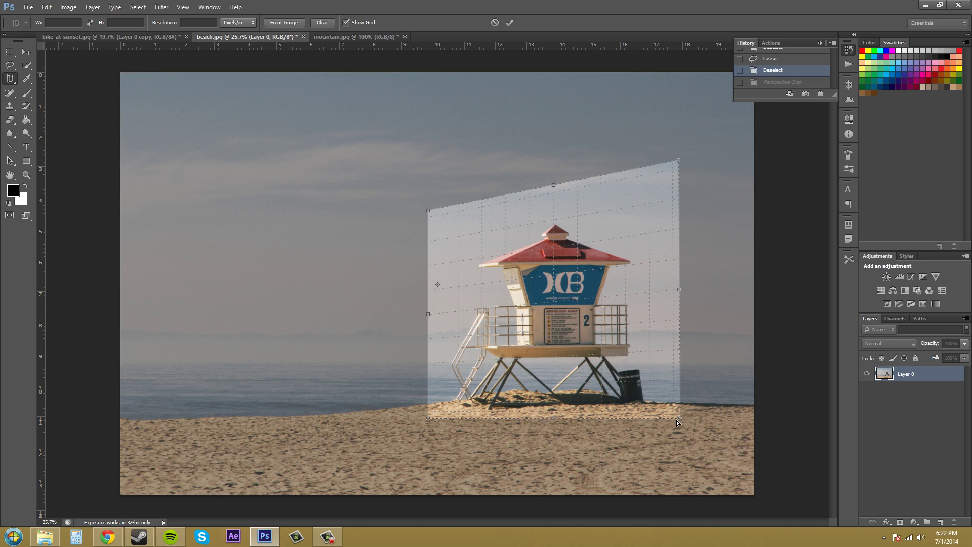
pyautogui.moveTo(684, 421); pyautogui.dragTo(706, 466)
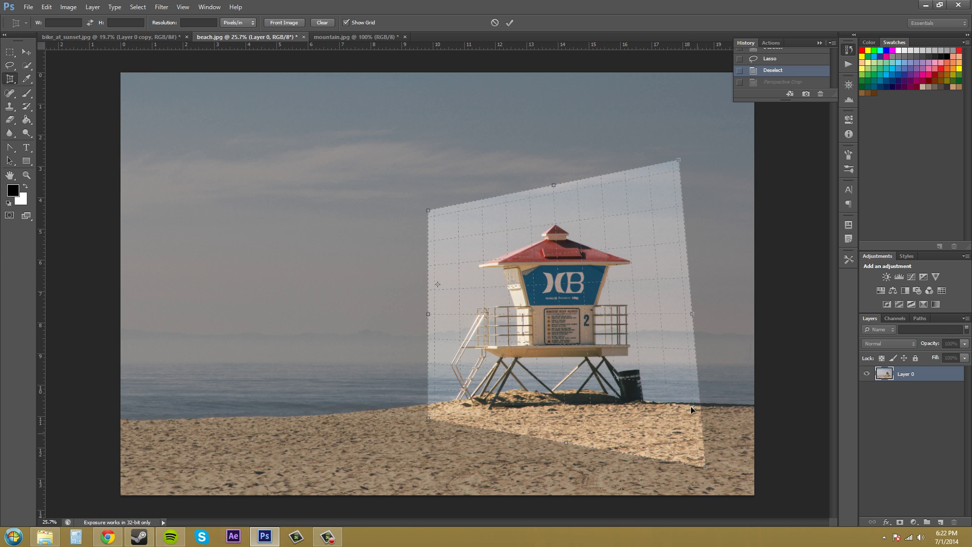
pyautogui.click(347, 22)
# - Rotate the crop box and skew its corners into a slanted quadrilateral around the tower
pyautogui.moveTo(685, 155); pyautogui.dragTo(599, 113)
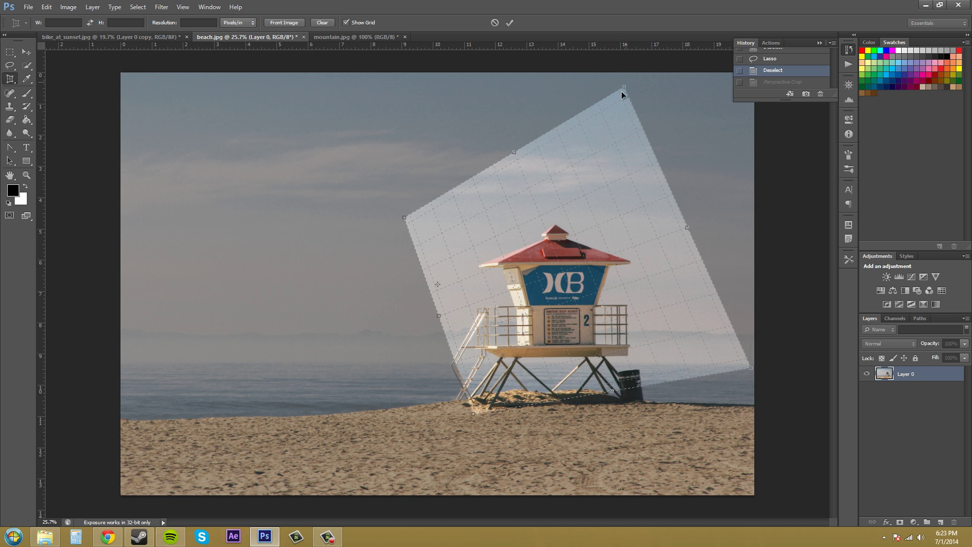
pyautogui.moveTo(624, 88); pyautogui.dragTo(664, 168)
pyautogui.moveTo(472, 413); pyautogui.dragTo(403, 420)
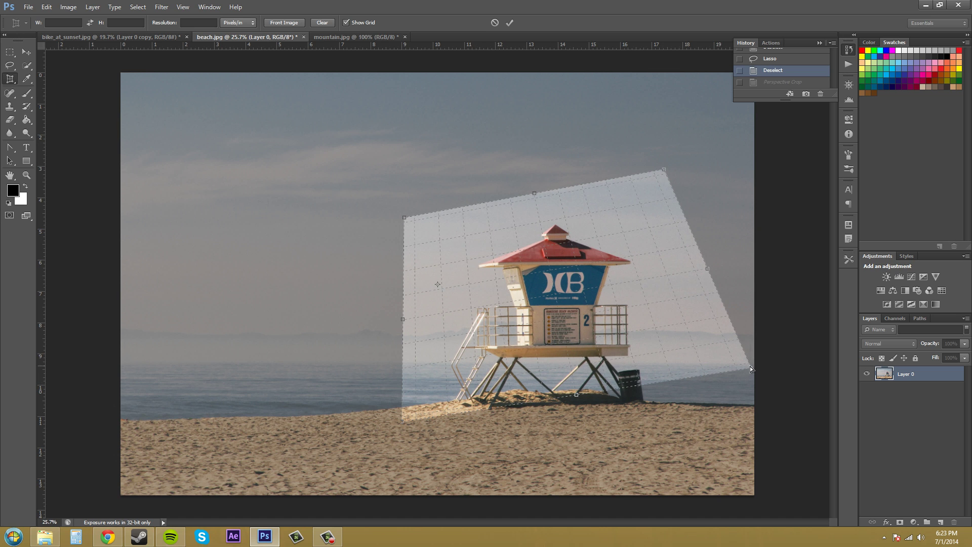
pyautogui.moveTo(750, 366); pyautogui.dragTo(676, 421)
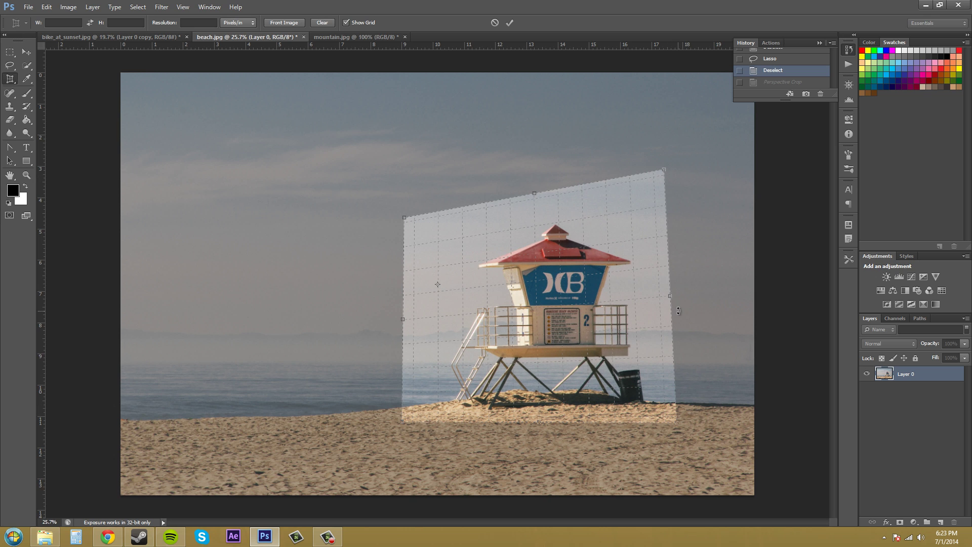
pyautogui.moveTo(680, 291)
pyautogui.mouseDown()
pyautogui.moveTo(673, 238)
pyautogui.moveTo(668, 334)
pyautogui.moveTo(678, 292)
pyautogui.moveTo(676, 310)
pyautogui.mouseUp()
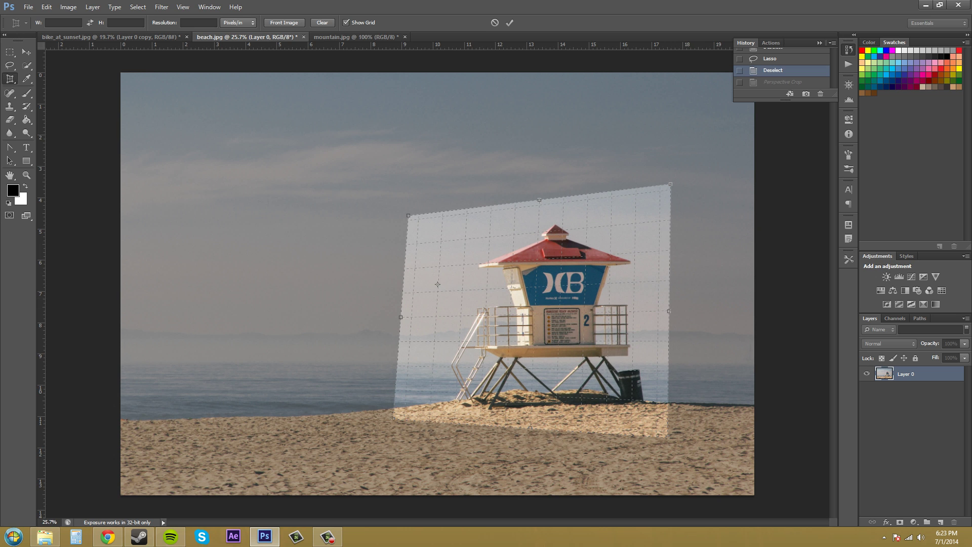